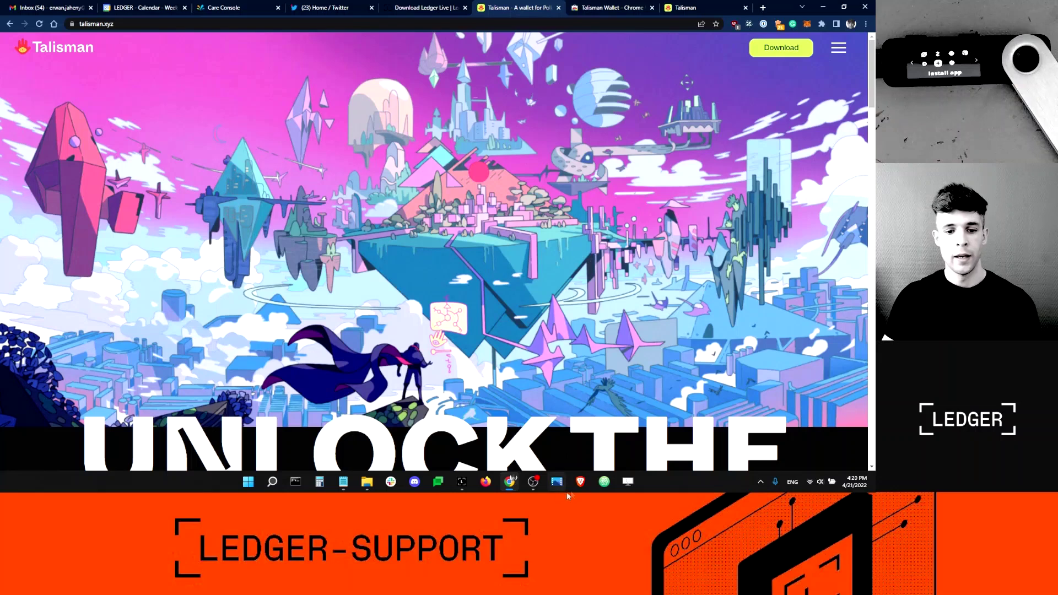
- Bring Ledger Live forward and open Manager to show the Nano S Plus app catalog
{"action": "left_click", "coordinate": [461, 482]}
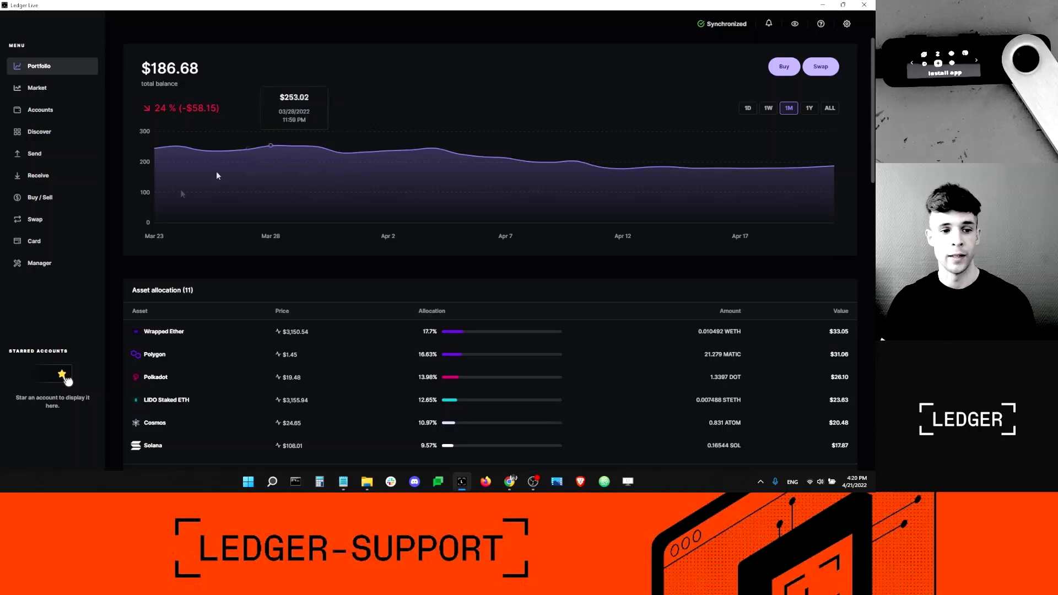
{"action": "left_click", "coordinate": [49, 264]}
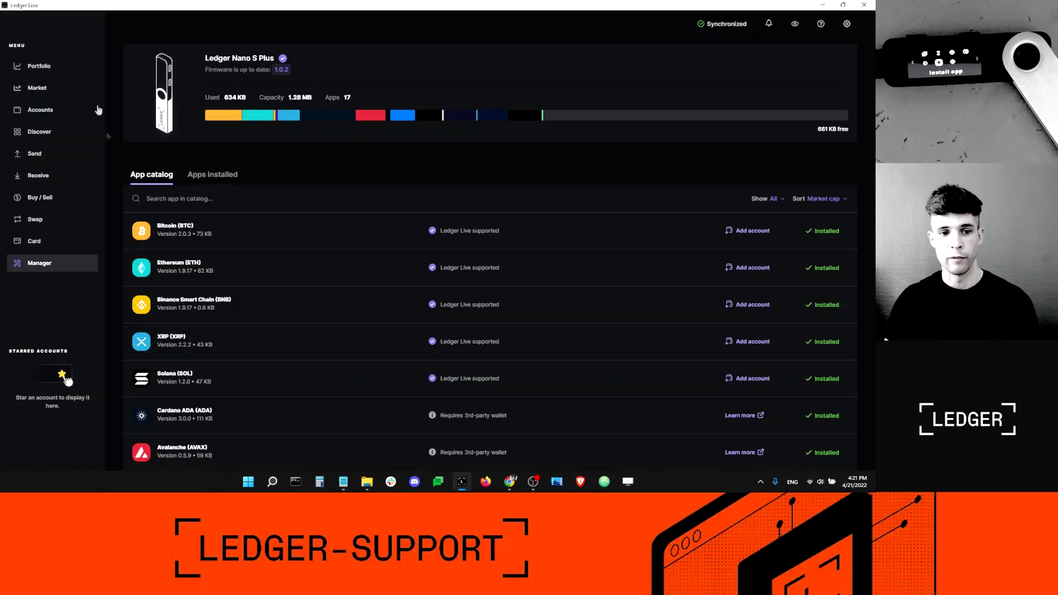
- Search the catalog for 'polk' and install Polkadot (DOT) 12.9180.1 on the Nano S Plus
{"action": "type", "text": "polk"}
{"action": "left_click", "coordinate": [823, 232]}
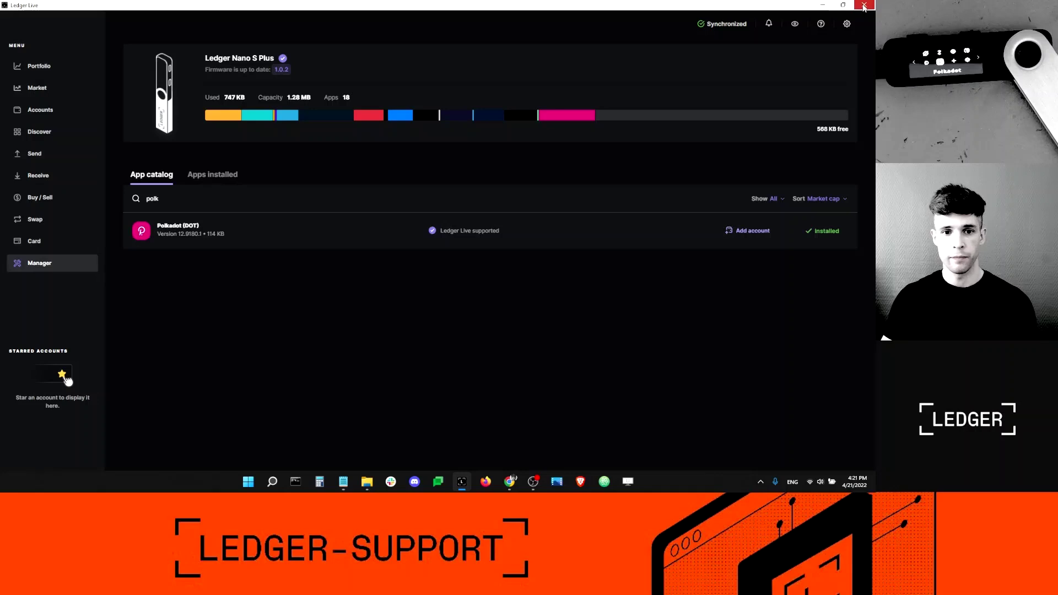
- Close Ledger Live and scroll through the Talisman homepage in Chrome
{"action": "left_click", "coordinate": [863, 7]}
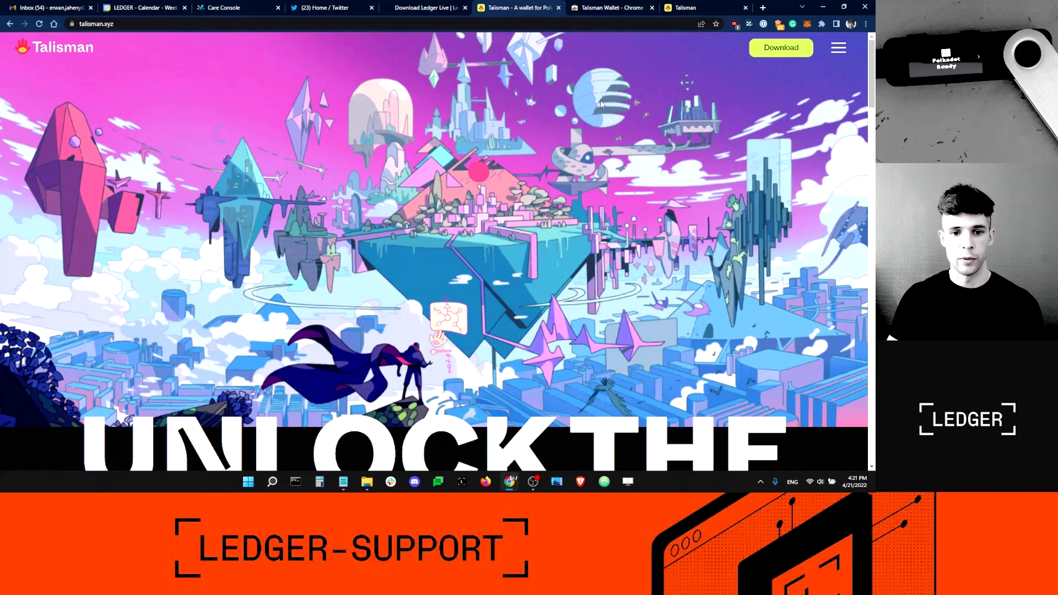
{"action": "scroll", "coordinate": [537, 92], "scroll_direction": "down", "scroll_amount": 3}
{"action": "scroll", "coordinate": [538, 91], "scroll_direction": "up", "scroll_amount": 3}
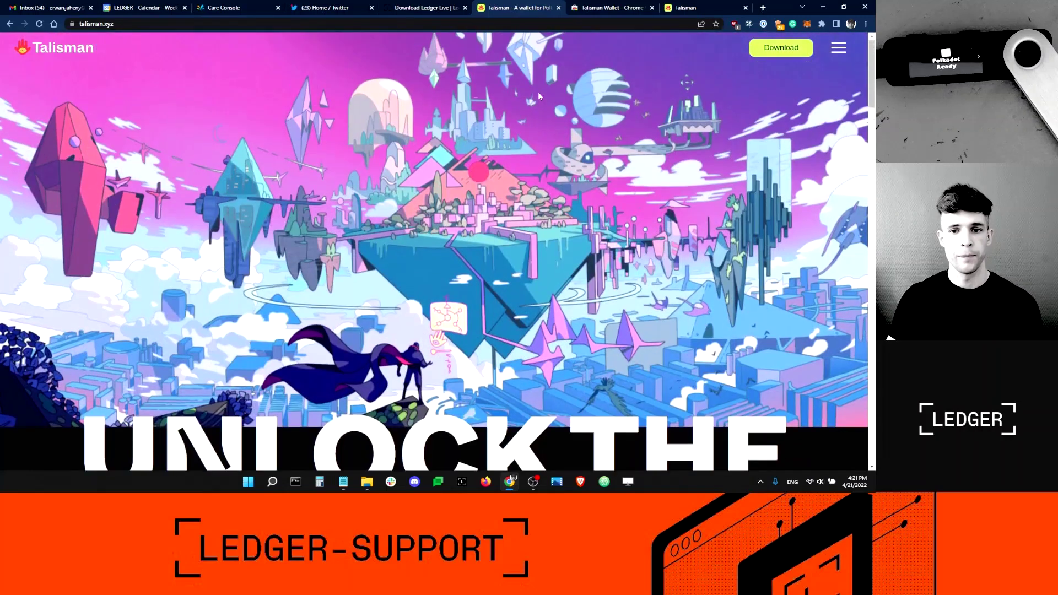
- Add the Talisman Wallet extension from its Chrome Web Store page and dismiss the notice
{"action": "left_click", "coordinate": [796, 49]}
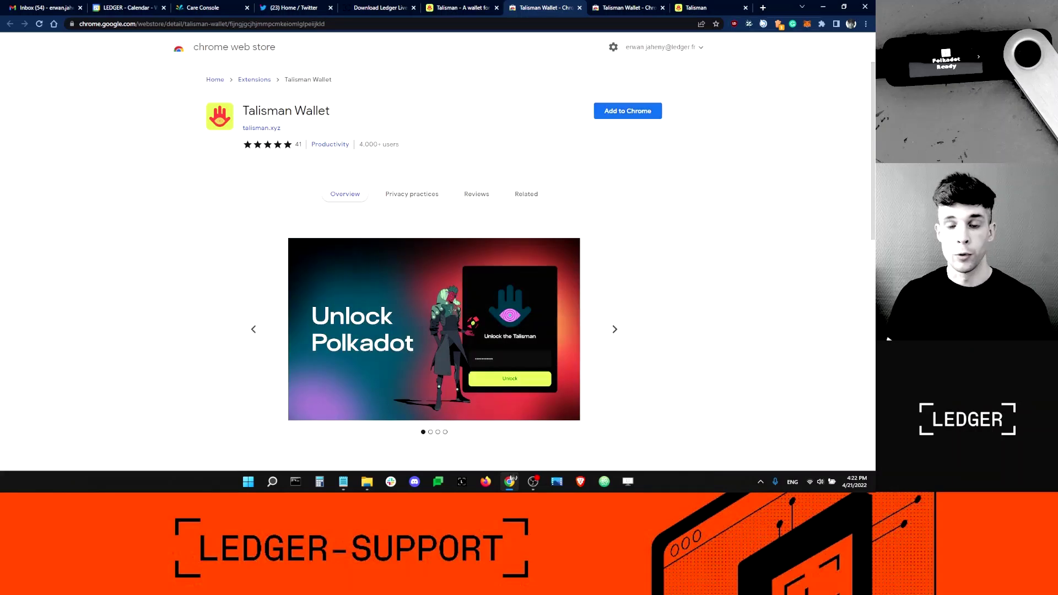
{"action": "left_click", "coordinate": [624, 113]}
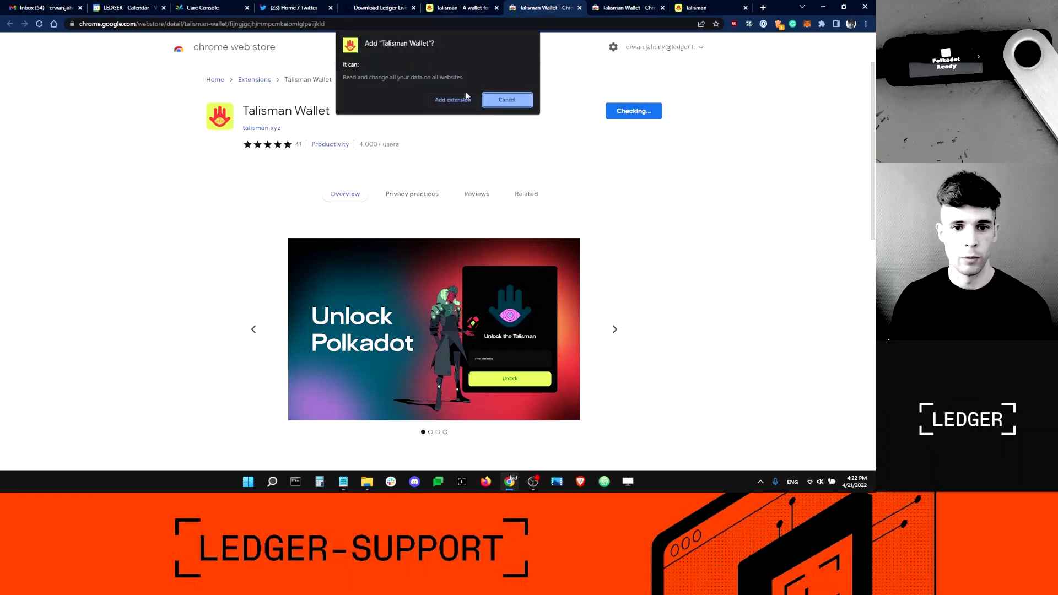
{"action": "left_click", "coordinate": [453, 99]}
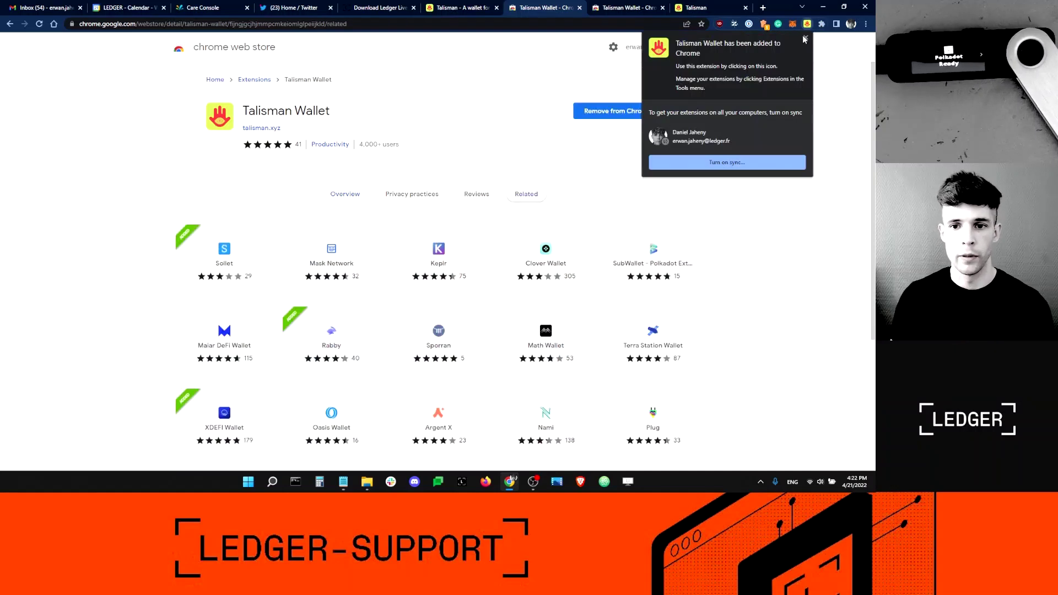
{"action": "left_click", "coordinate": [805, 38]}
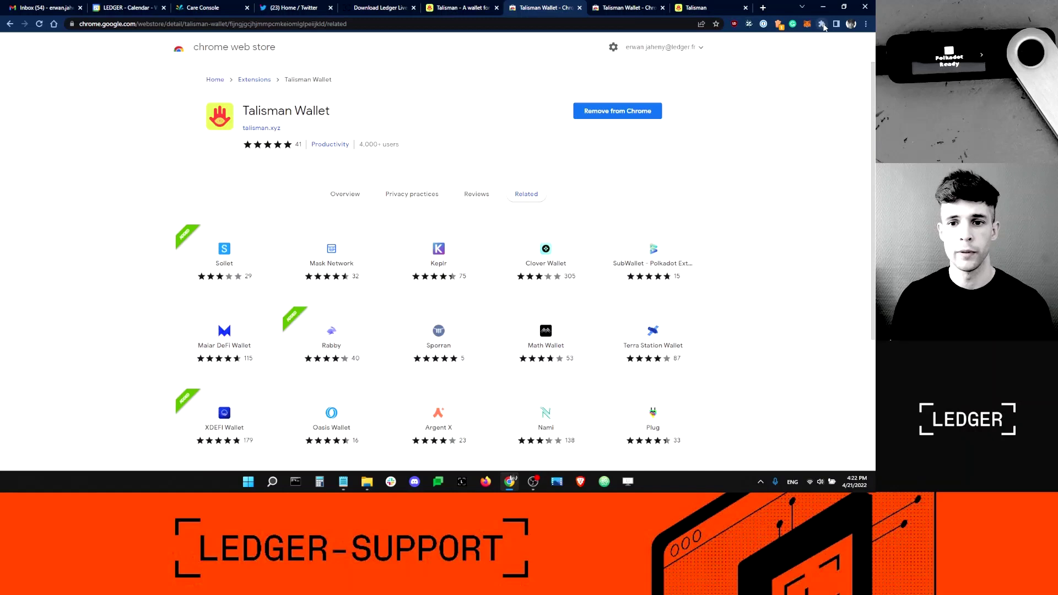
- Pin Talisman Wallet to the Chrome toolbar from the Extensions menu
{"action": "left_click", "coordinate": [822, 24]}
{"action": "left_click", "coordinate": [812, 156]}
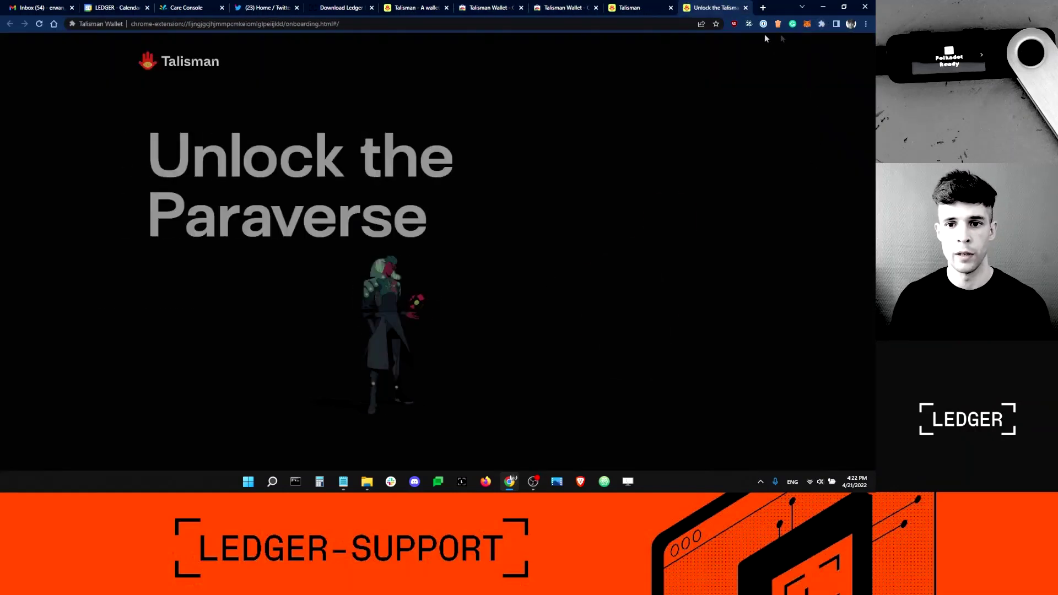
{"action": "left_click", "coordinate": [821, 24]}
{"action": "left_click", "coordinate": [801, 181]}
{"action": "left_click", "coordinate": [828, 149]}
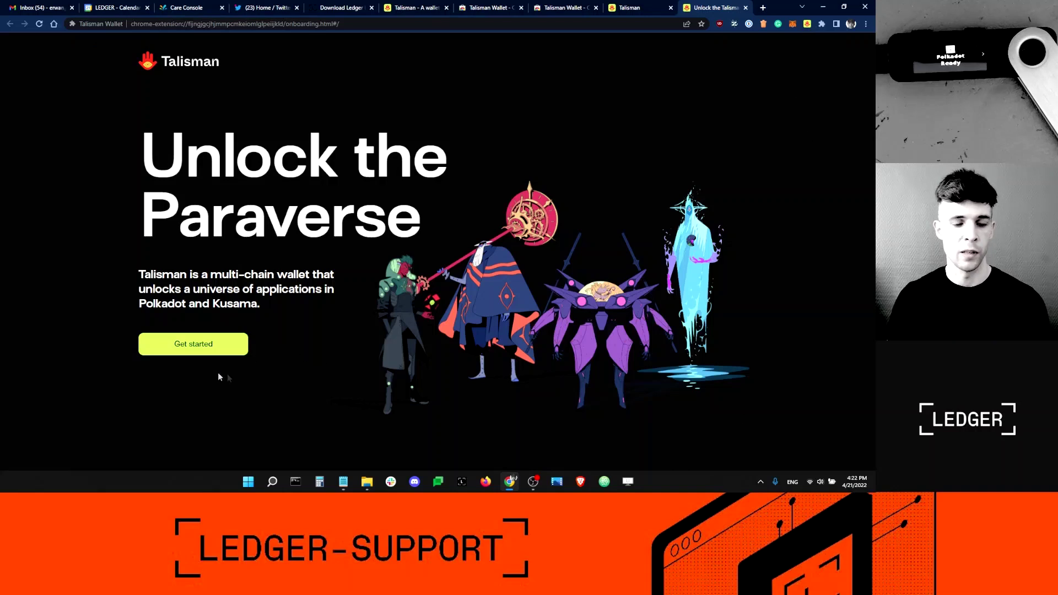
- Start Talisman onboarding, agree to the Terms of Use and proceed
{"action": "left_click", "coordinate": [204, 345]}
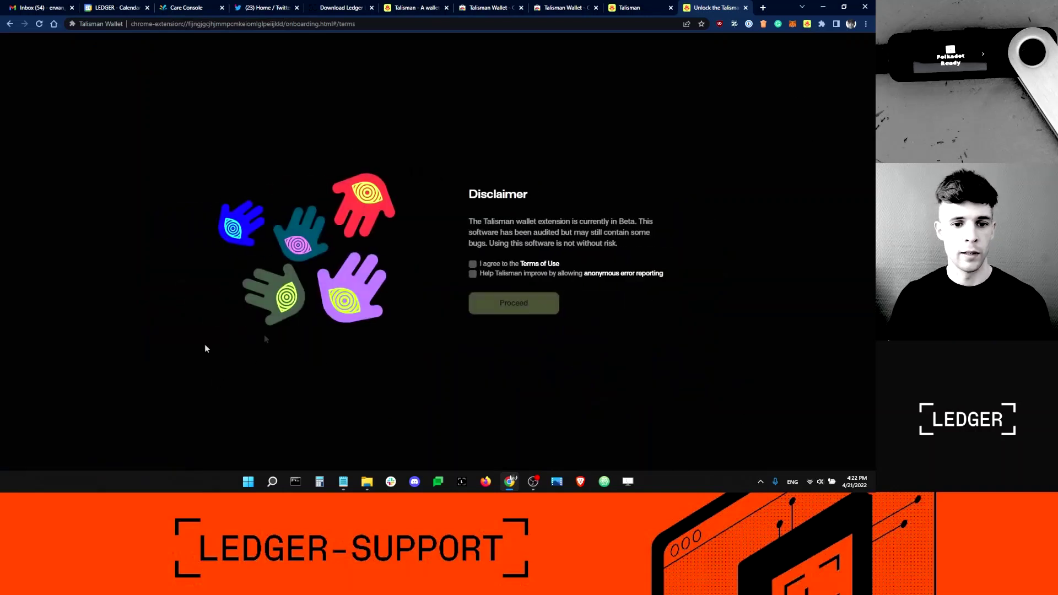
{"action": "left_click", "coordinate": [479, 263]}
{"action": "left_click", "coordinate": [515, 301]}
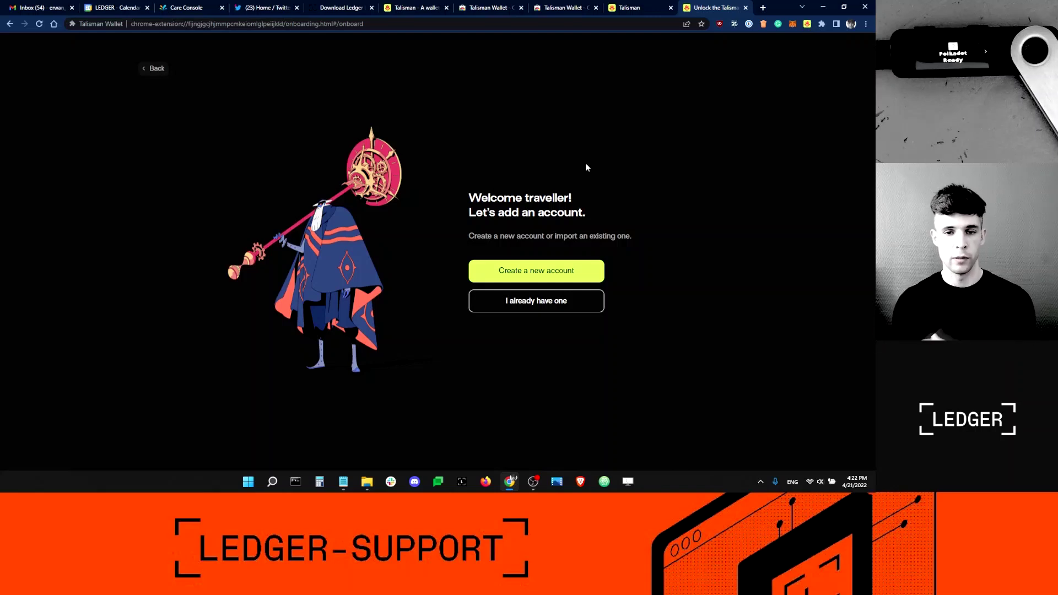
- Create a new named account and set its wallet password in both fields
{"action": "left_click", "coordinate": [546, 270]}
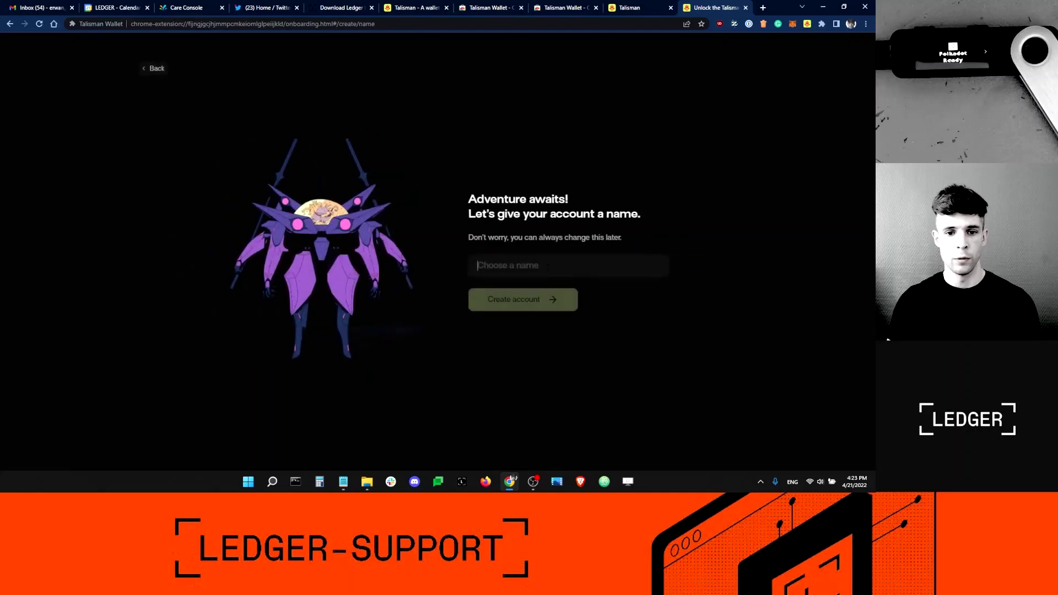
{"action": "type", "text": "dan"}
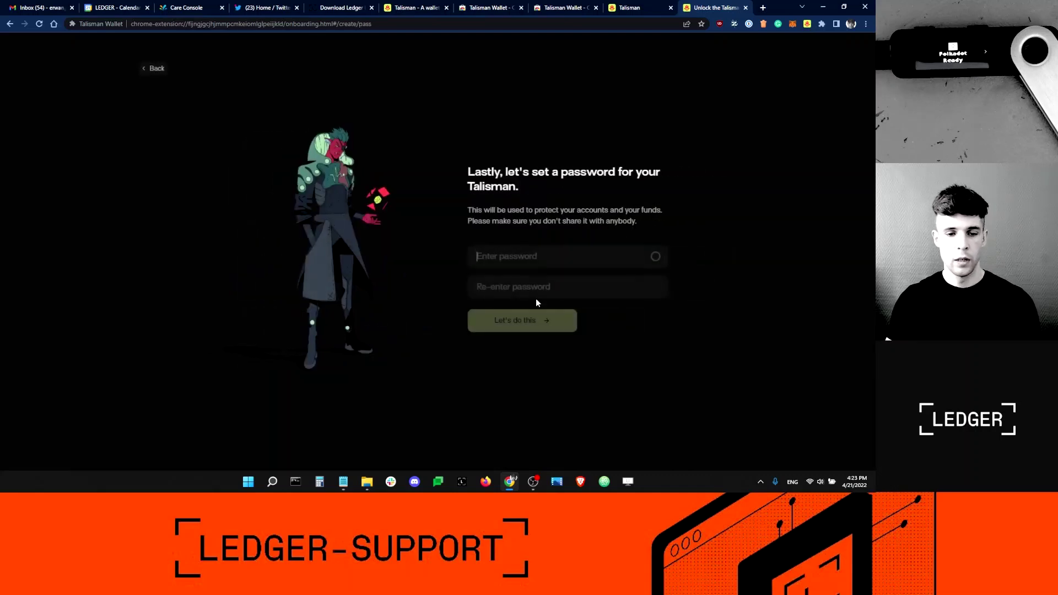
{"action": "type", "text": "a"}
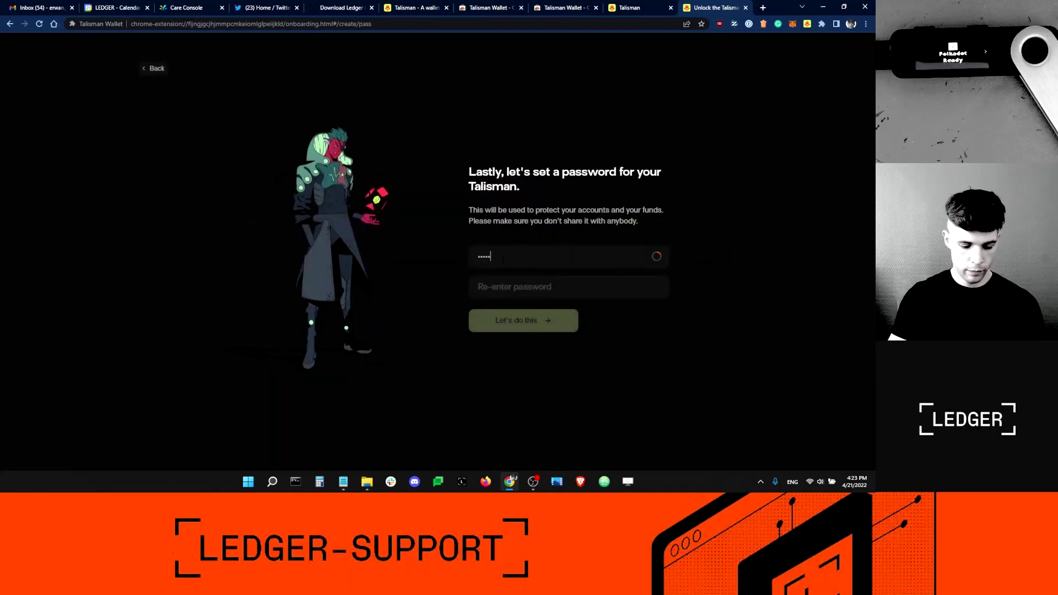
{"action": "type", "text": "aaaaaaaaaa"}
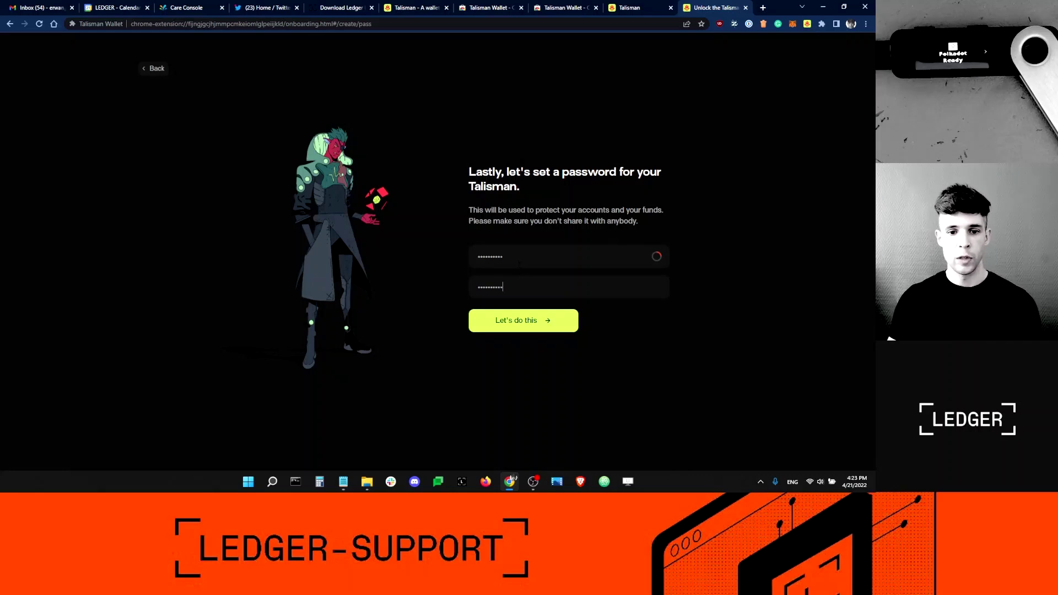
{"action": "double_click", "coordinate": [509, 262]}
{"action": "left_click", "coordinate": [512, 266]}
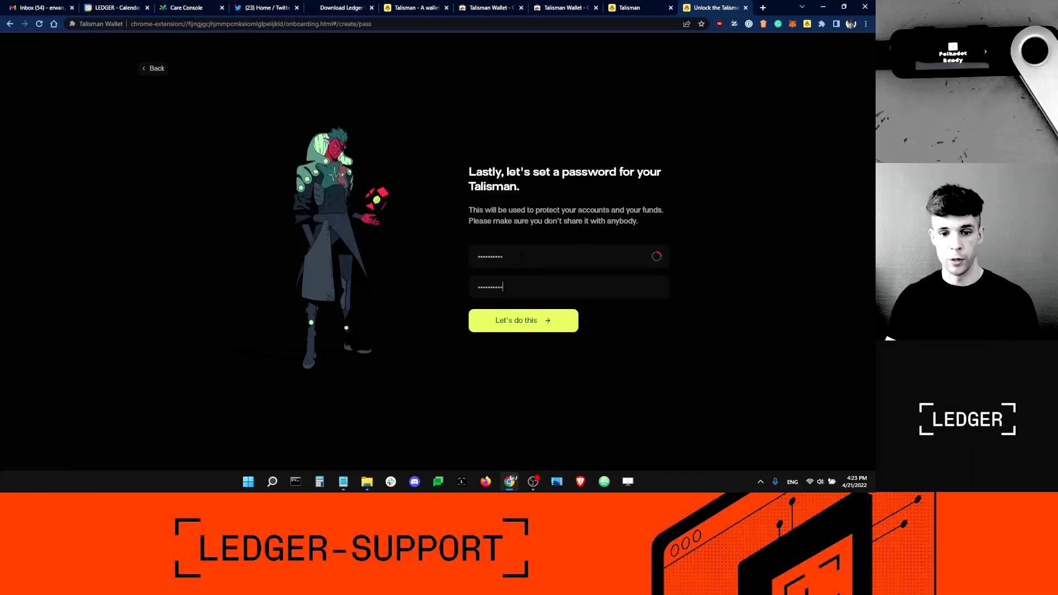
{"action": "left_click", "coordinate": [536, 320]}
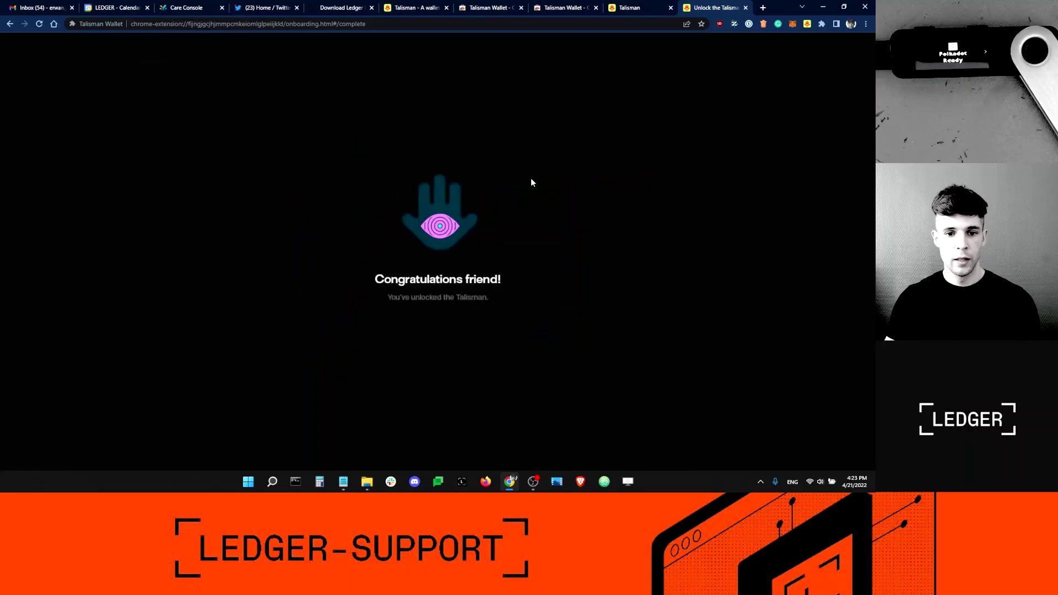
- Continue to the wallet dashboard and choose to import an account from Ledger
{"action": "left_click", "coordinate": [432, 330]}
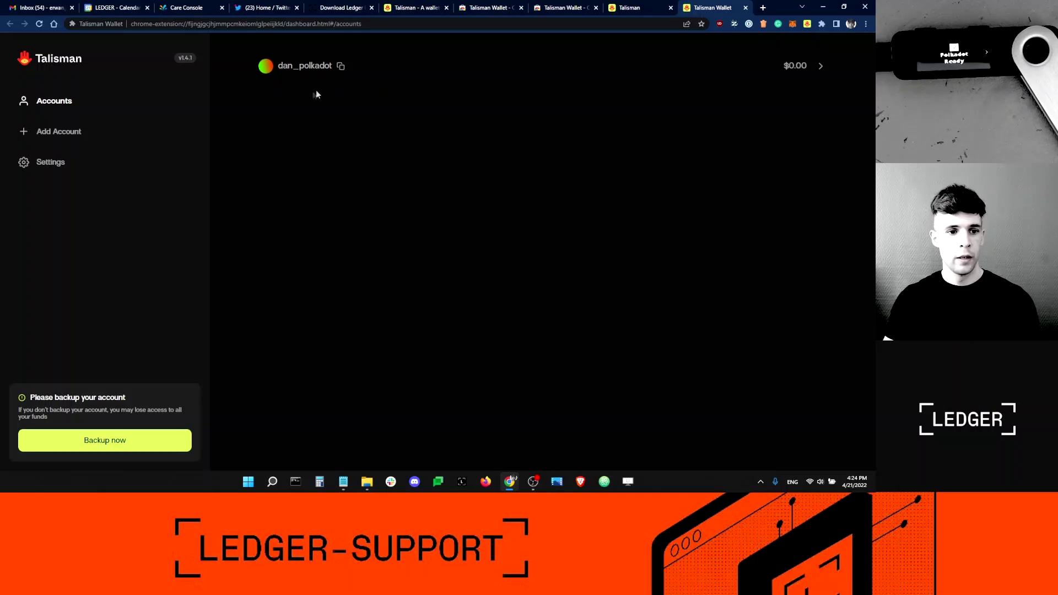
{"action": "left_click", "coordinate": [67, 131]}
{"action": "left_click", "coordinate": [609, 212]}
- Select Polkadot as the Ledger import network and confirm the Ledger connects
{"action": "left_click", "coordinate": [508, 184]}
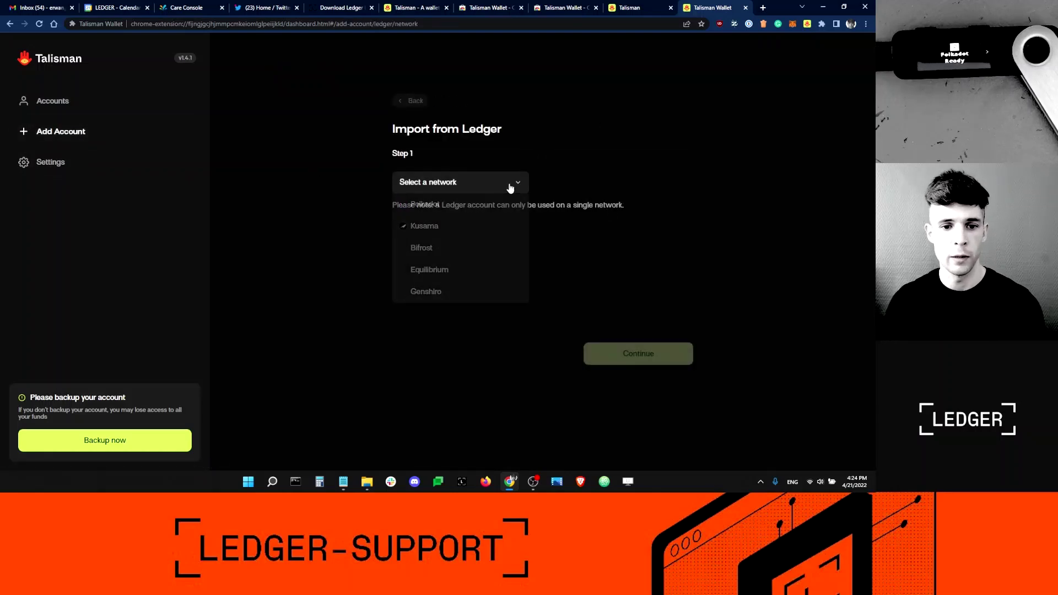
{"action": "left_click", "coordinate": [438, 205]}
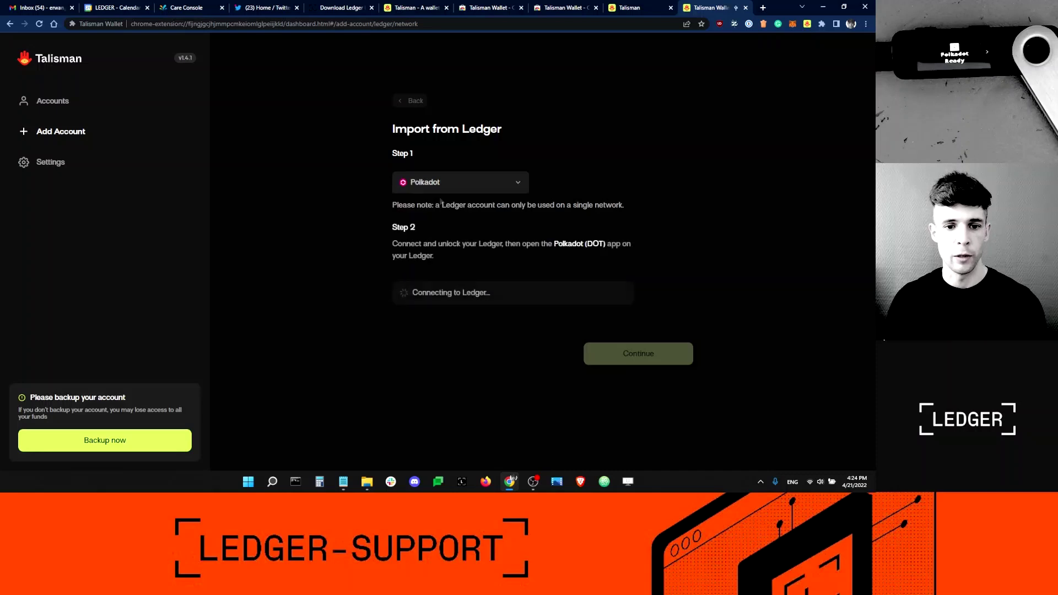
{"action": "left_click", "coordinate": [448, 191]}
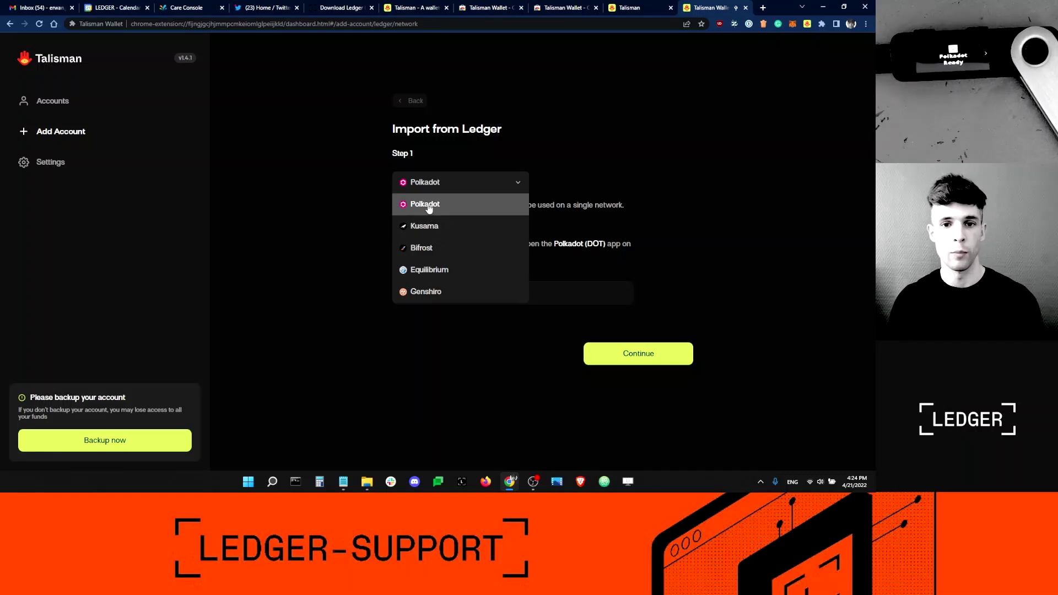
{"action": "left_click", "coordinate": [430, 205]}
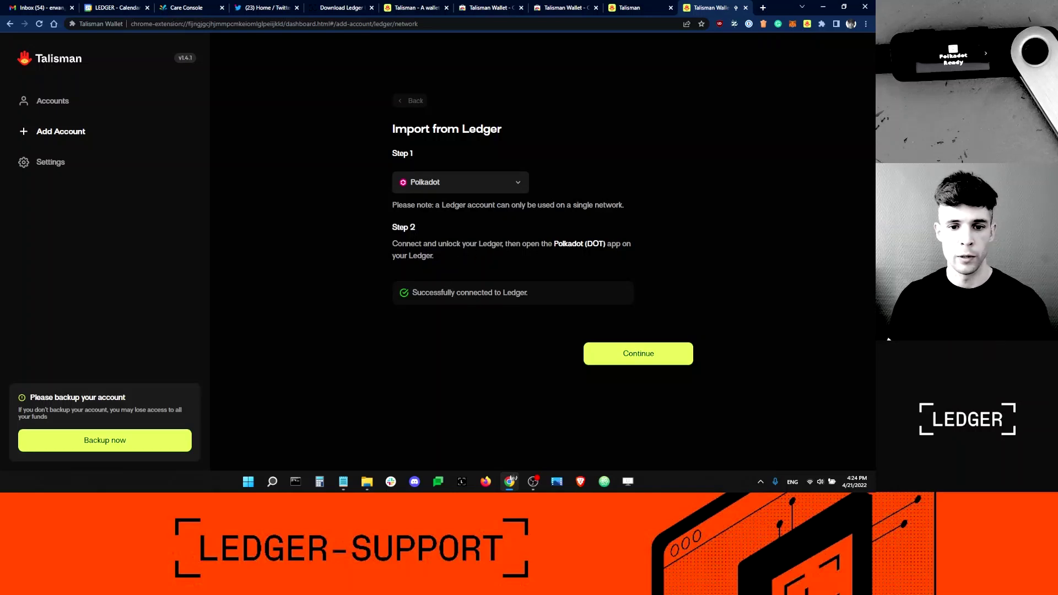
{"action": "left_click_drag", "start_coordinate": [554, 244], "coordinate": [605, 249]}
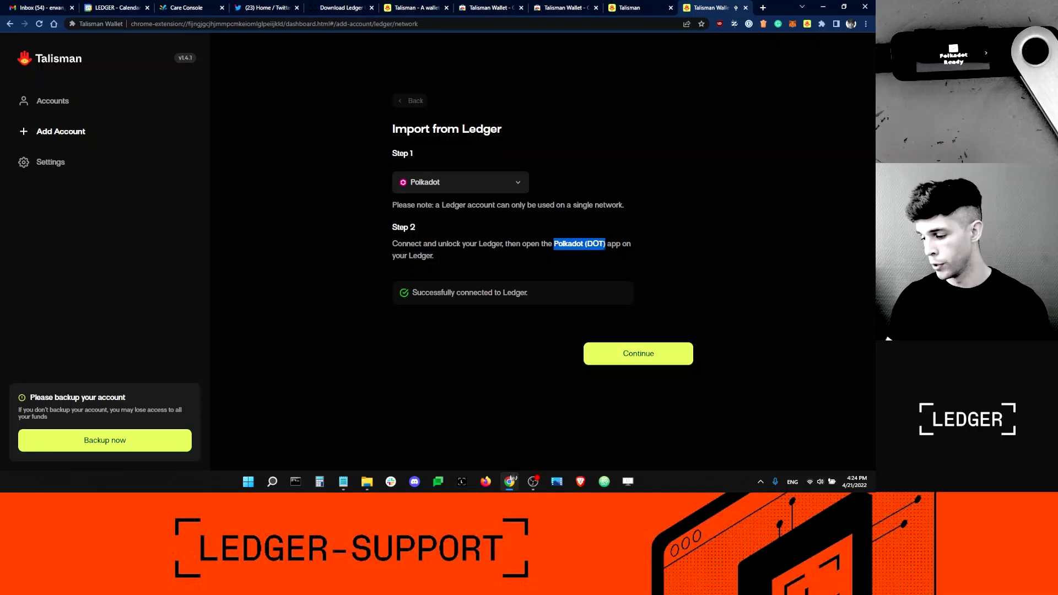
{"action": "left_click", "coordinate": [562, 229]}
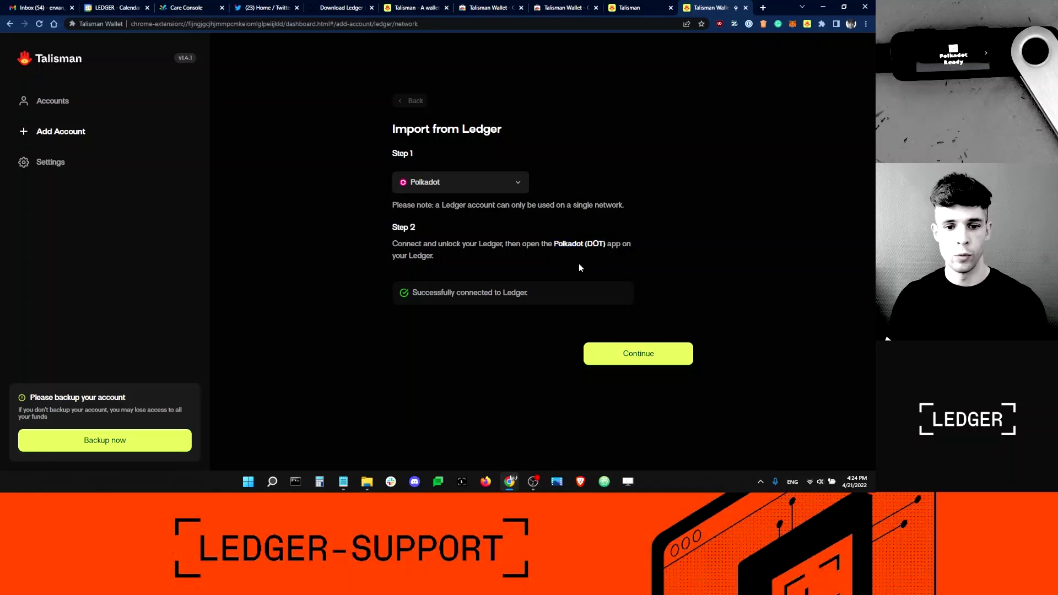
- Load more Ledger accounts and import Ledger Polkadot 2, worth $26.08
{"action": "left_click", "coordinate": [646, 353]}
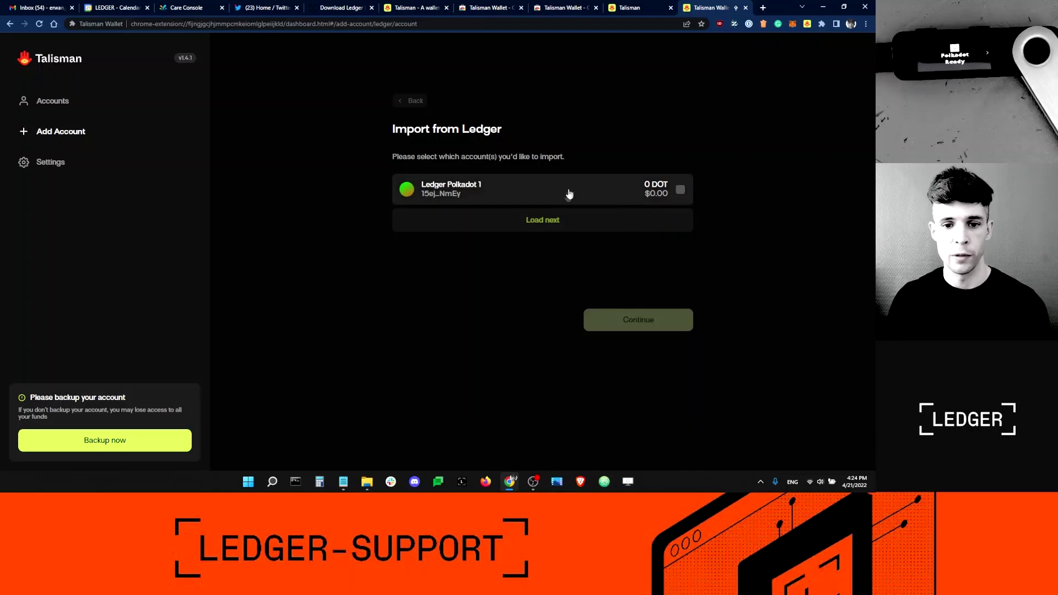
{"action": "left_click", "coordinate": [553, 220]}
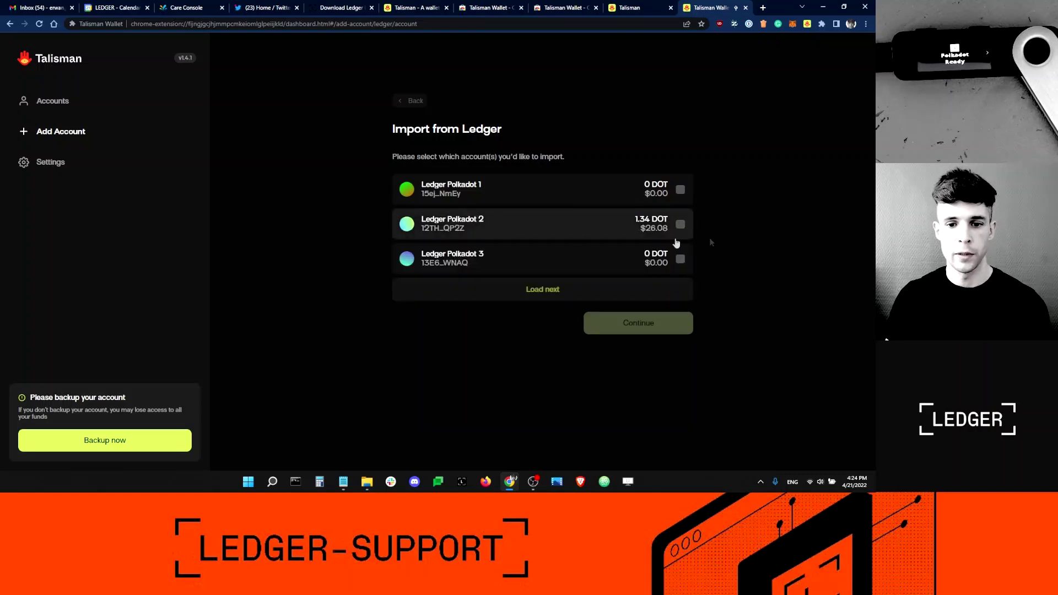
{"action": "left_click", "coordinate": [680, 225]}
{"action": "left_click", "coordinate": [645, 323]}
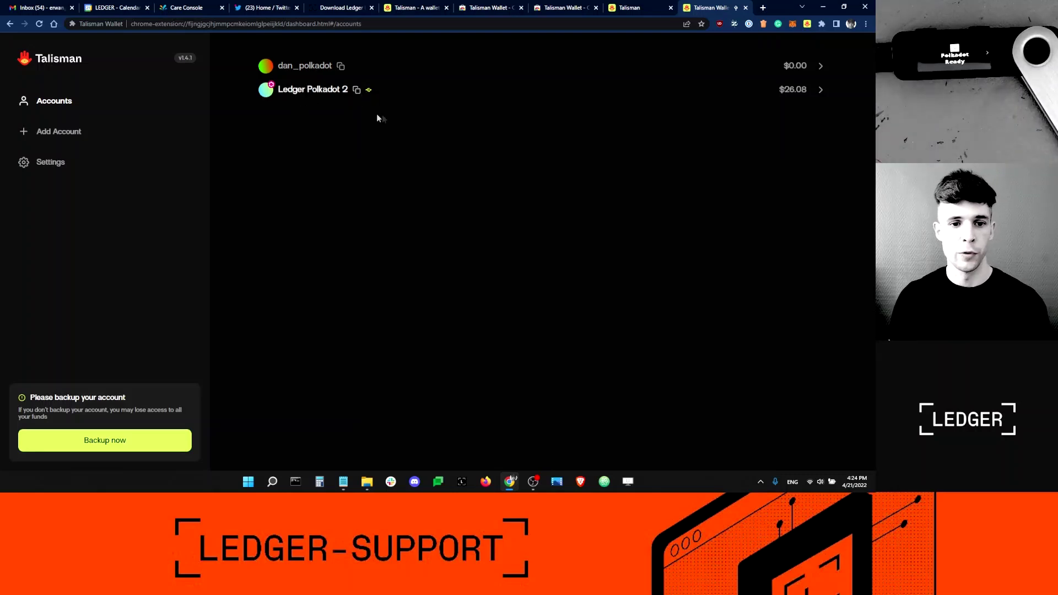
- Copy Ledger Polkadot 2's Polkadot-format address and paste it over the Notepad note's contents
{"action": "left_click", "coordinate": [356, 90]}
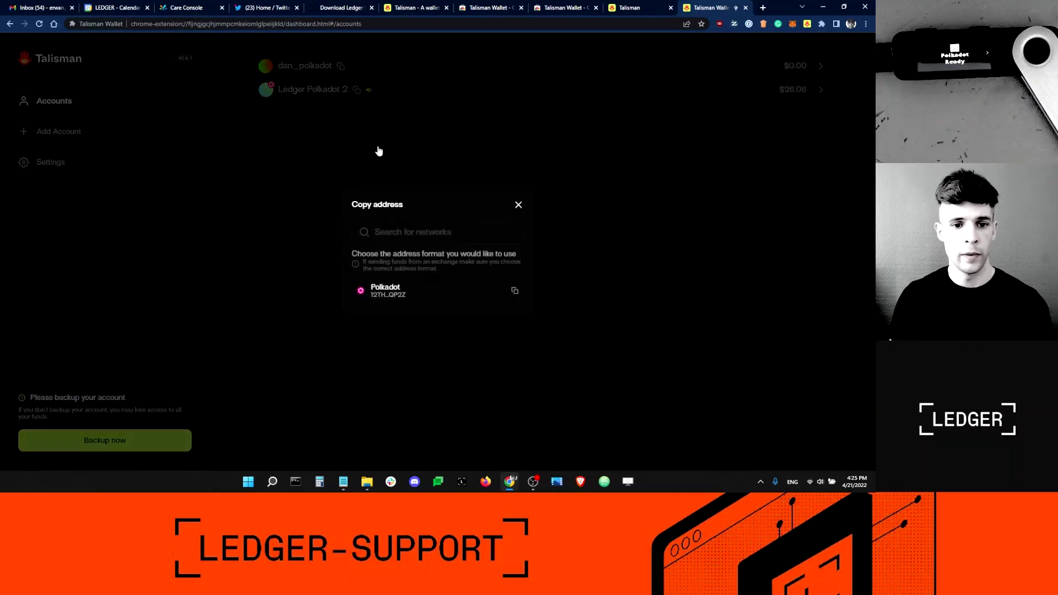
{"action": "left_click", "coordinate": [514, 292]}
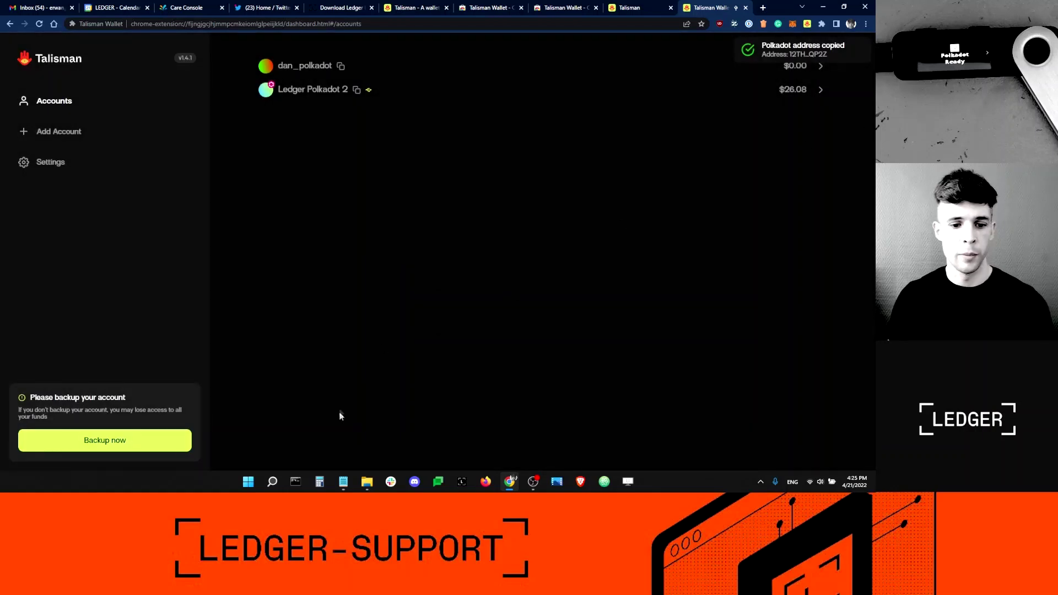
{"action": "left_click", "coordinate": [343, 482]}
{"action": "key", "text": "ctrl+a"}
{"action": "key", "text": "ctrl+v"}
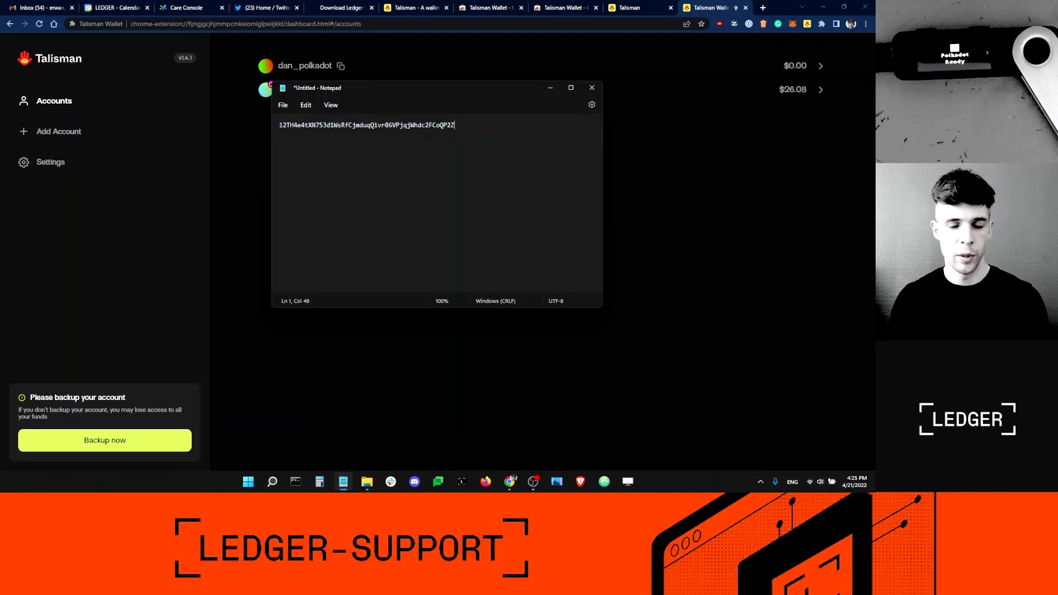
- Minimize Notepad, keeping the note, to return to the Talisman accounts list
{"action": "left_click", "coordinate": [590, 89]}
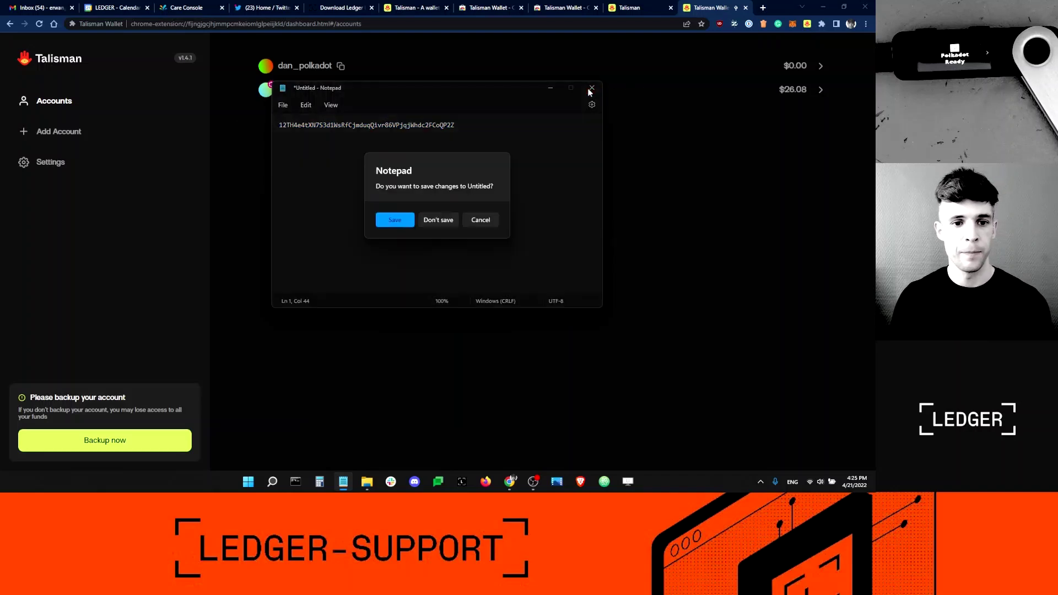
{"action": "left_click", "coordinate": [479, 220]}
{"action": "left_click", "coordinate": [549, 89]}
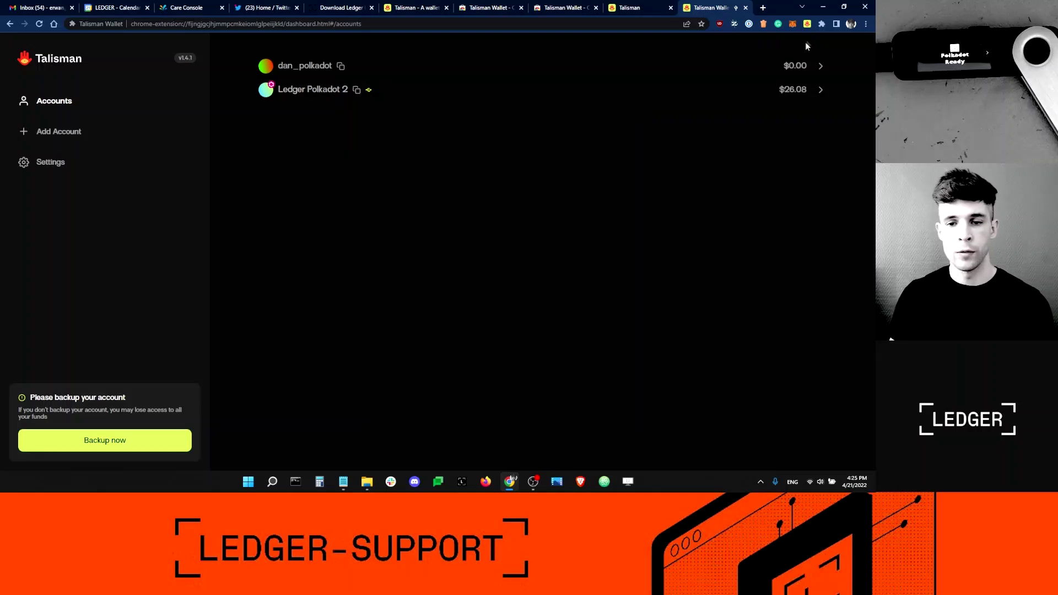
- Launch the Talisman Web App and connect only Ledger Polkadot 2 to app.talisman.xyz
{"action": "left_click", "coordinate": [806, 24]}
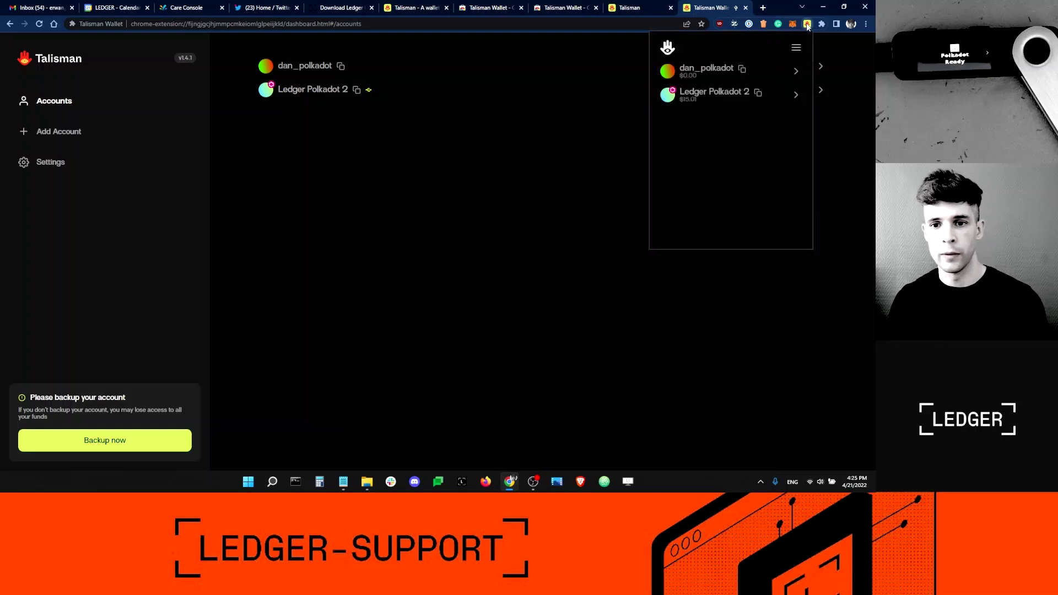
{"action": "left_click", "coordinate": [797, 49]}
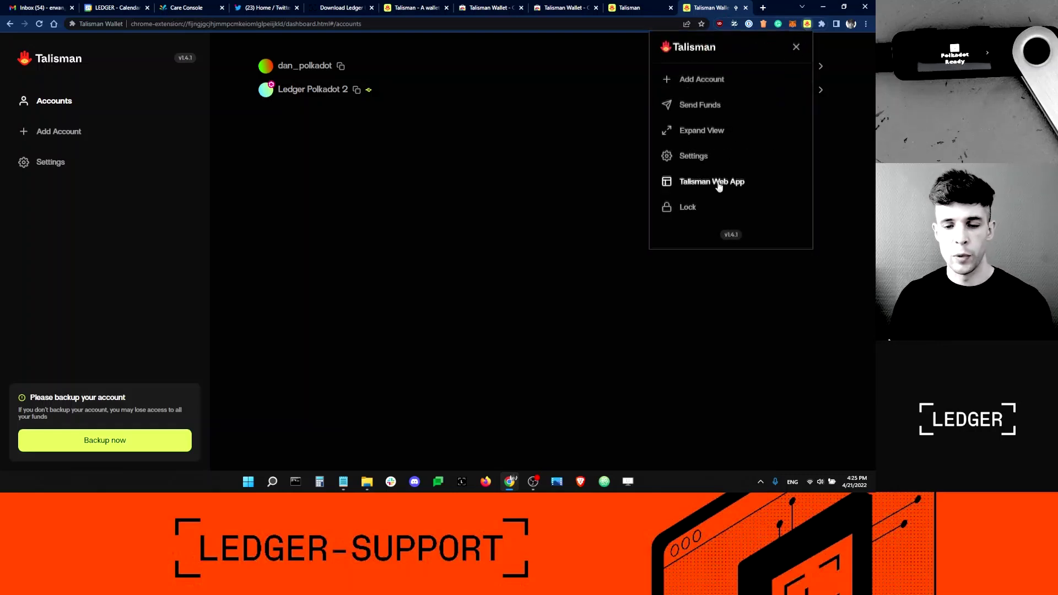
{"action": "left_click", "coordinate": [716, 188]}
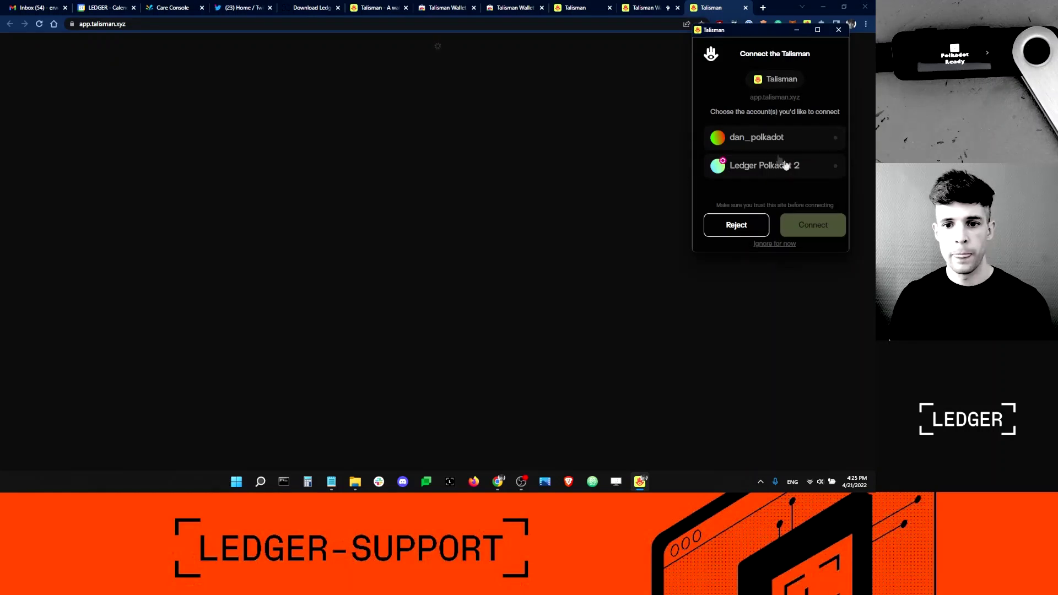
{"action": "left_click", "coordinate": [768, 167]}
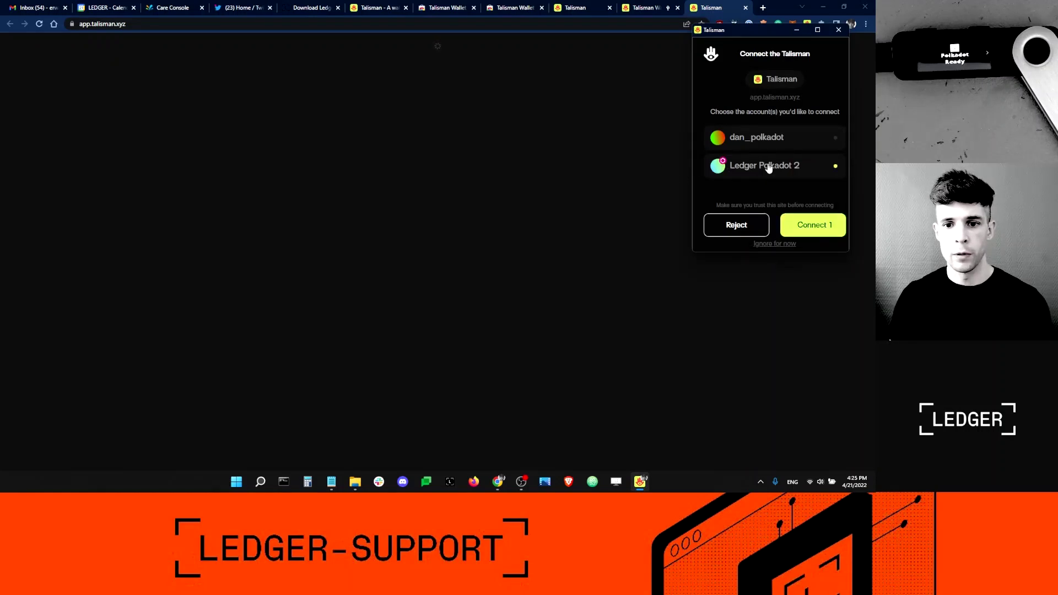
{"action": "left_click", "coordinate": [814, 225]}
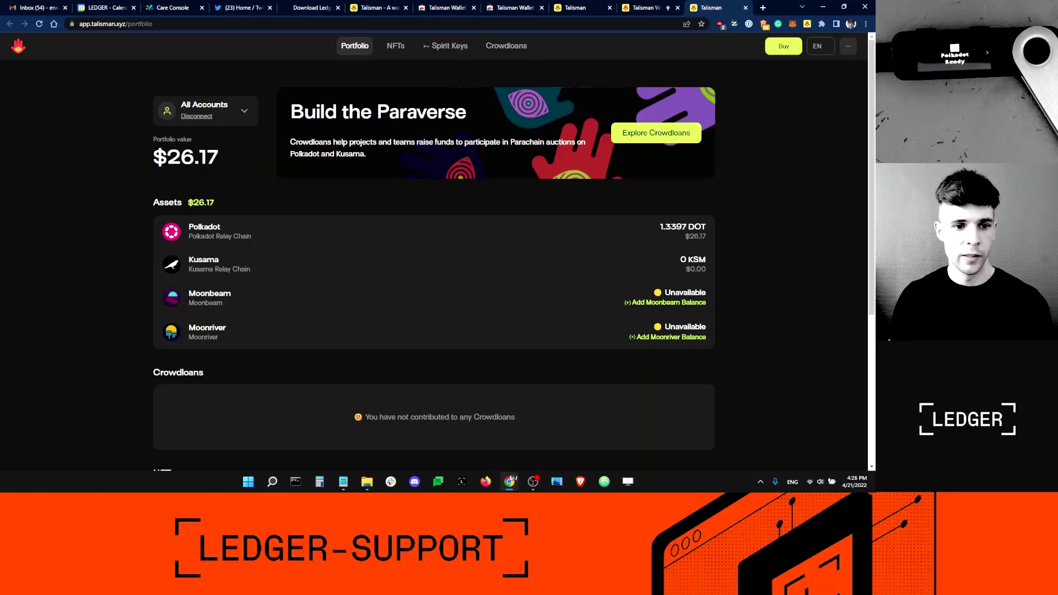
- Check the $26.17 portfolio value and the empty NFTs page, then return to Portfolio
{"action": "left_click_drag", "start_coordinate": [223, 166], "coordinate": [153, 162]}
{"action": "left_click", "coordinate": [238, 194]}
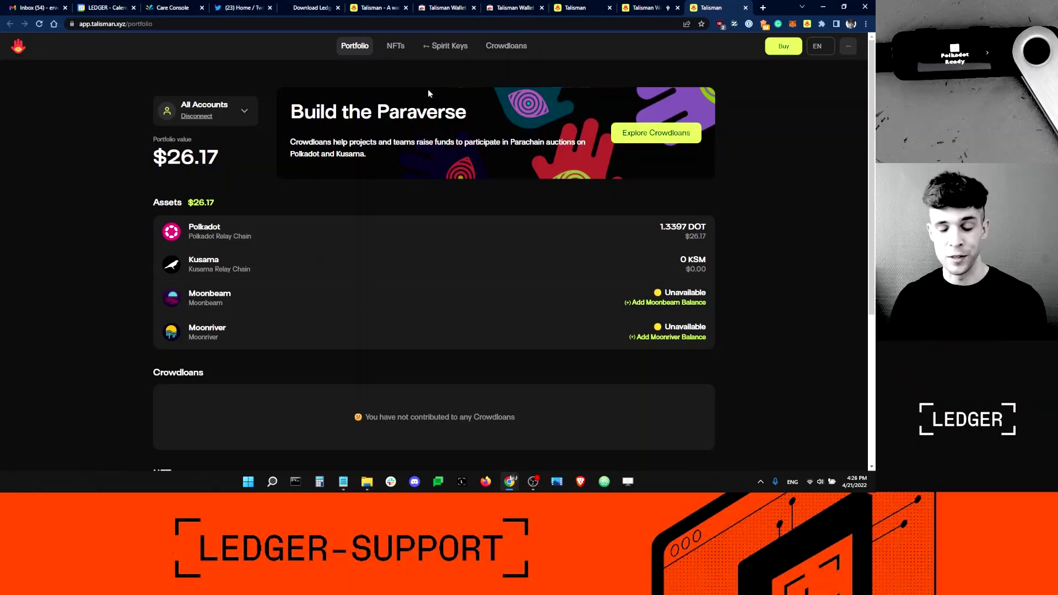
{"action": "left_click", "coordinate": [398, 47]}
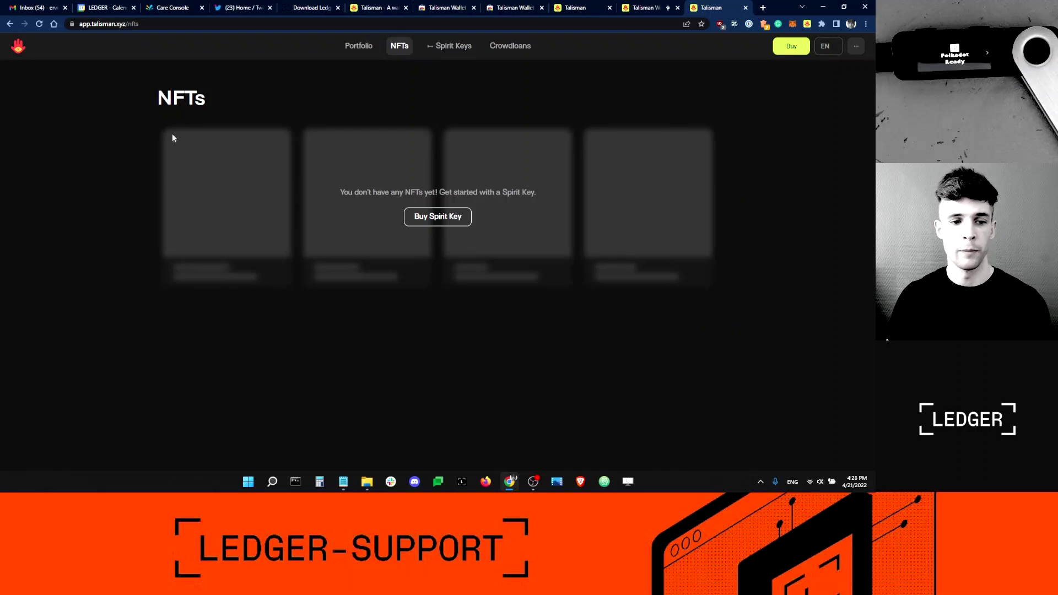
{"action": "left_click", "coordinate": [359, 48]}
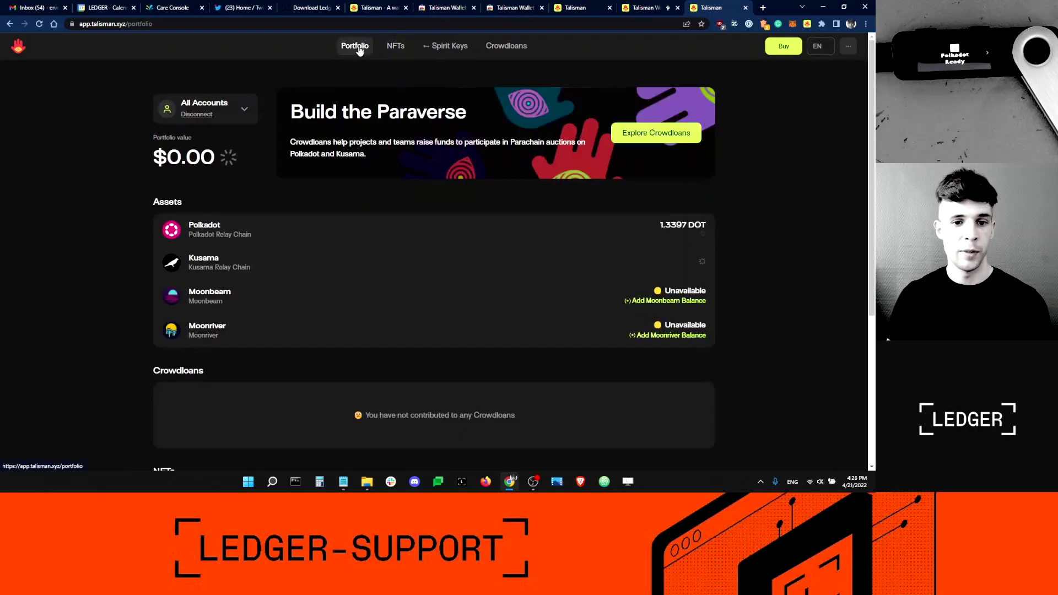